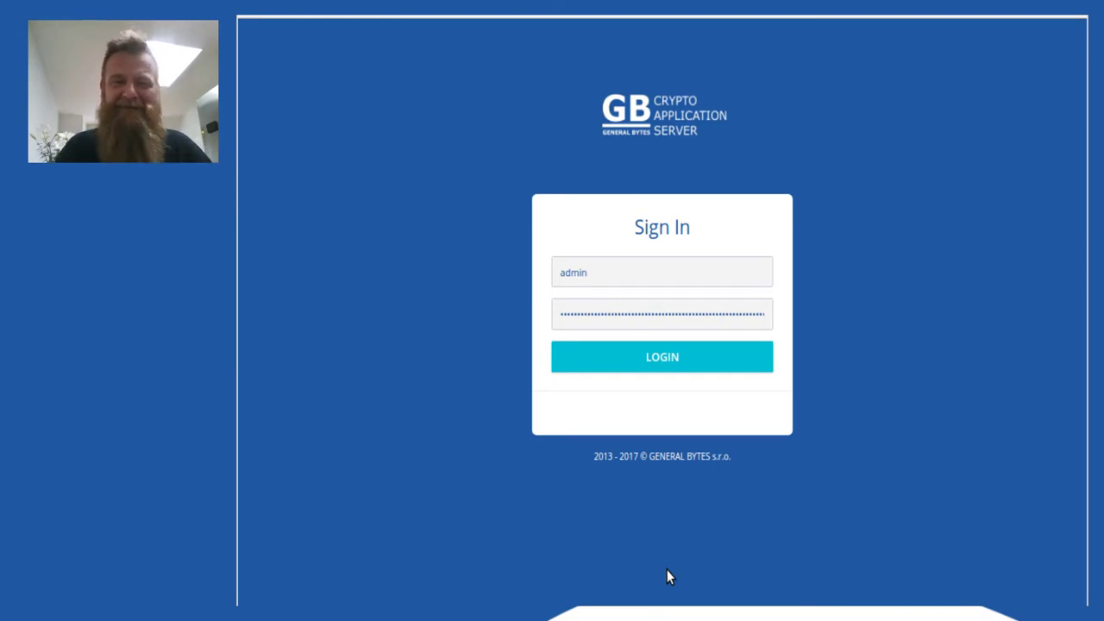
Submit the admin login credentials to reach the Terminals list of seven terminals
key("Return")
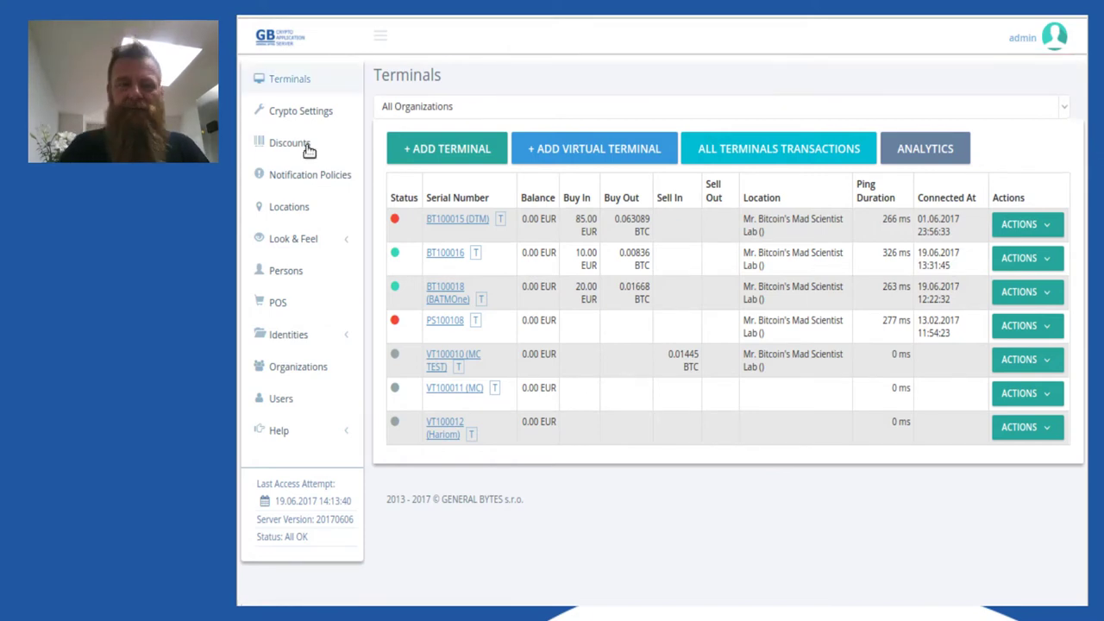
Review the BTC Coinbase and BTC Kraken entries from the Crypto Settings list
left_click(277, 184)
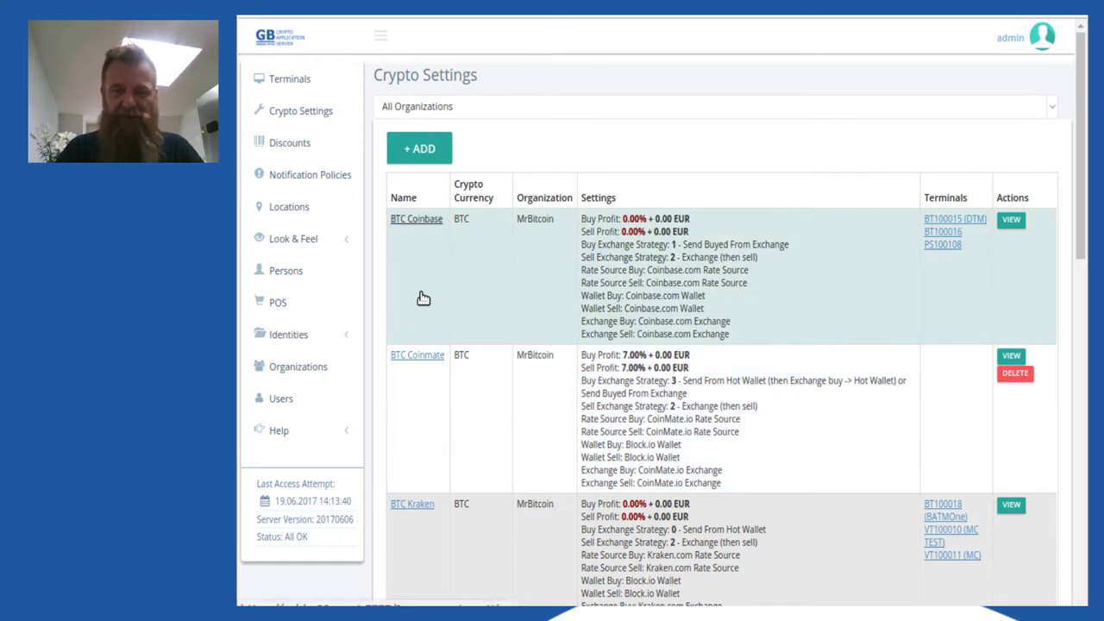
left_click(423, 299)
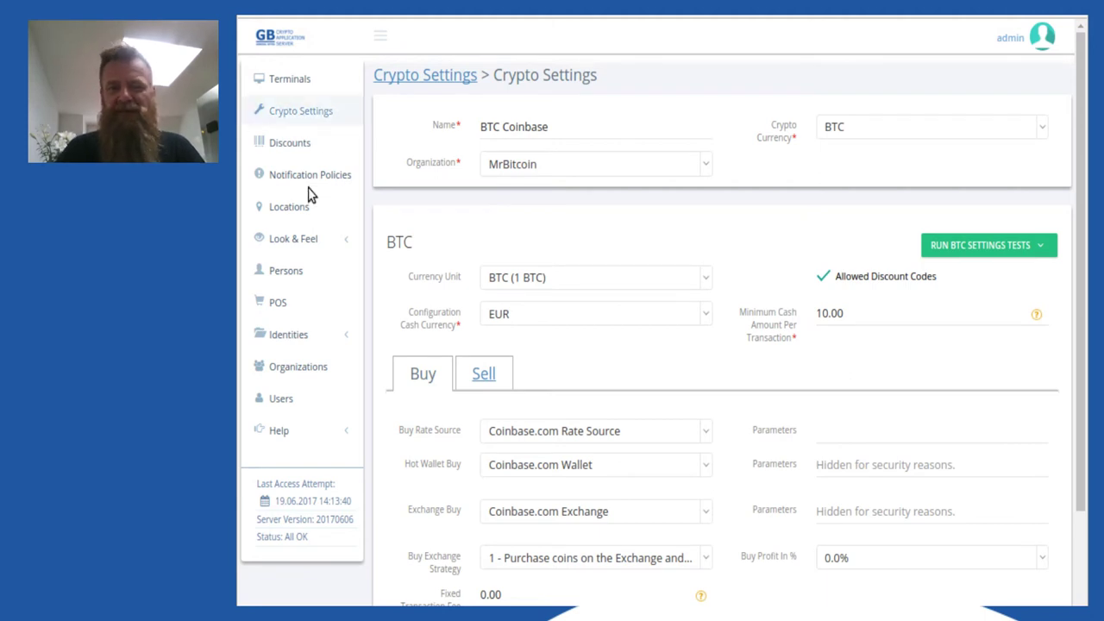
key("alt+Left")
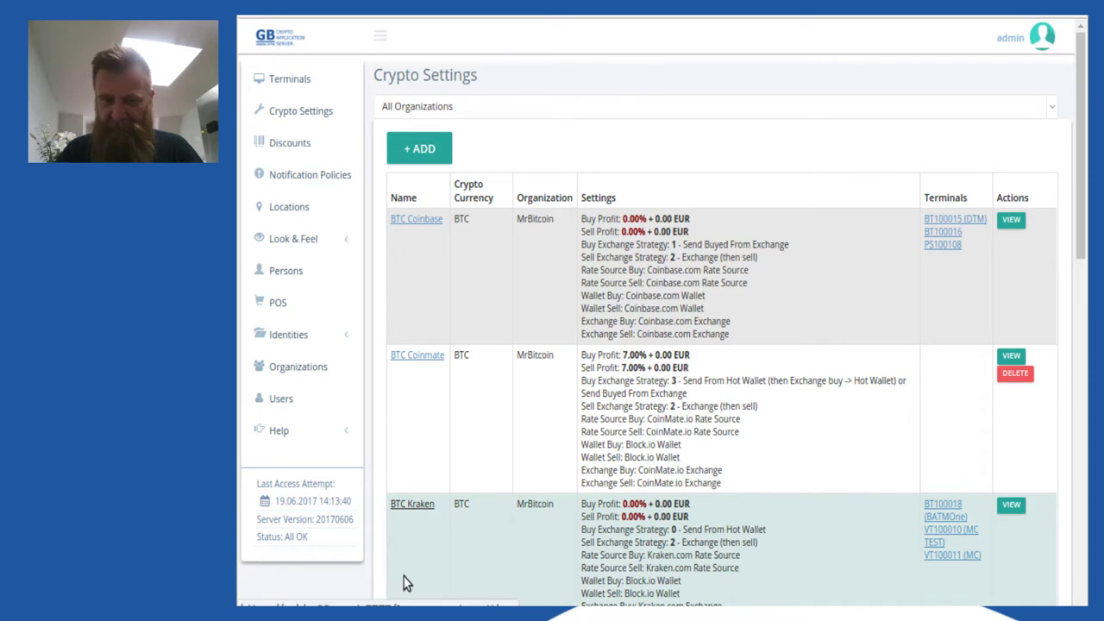
left_click(407, 584)
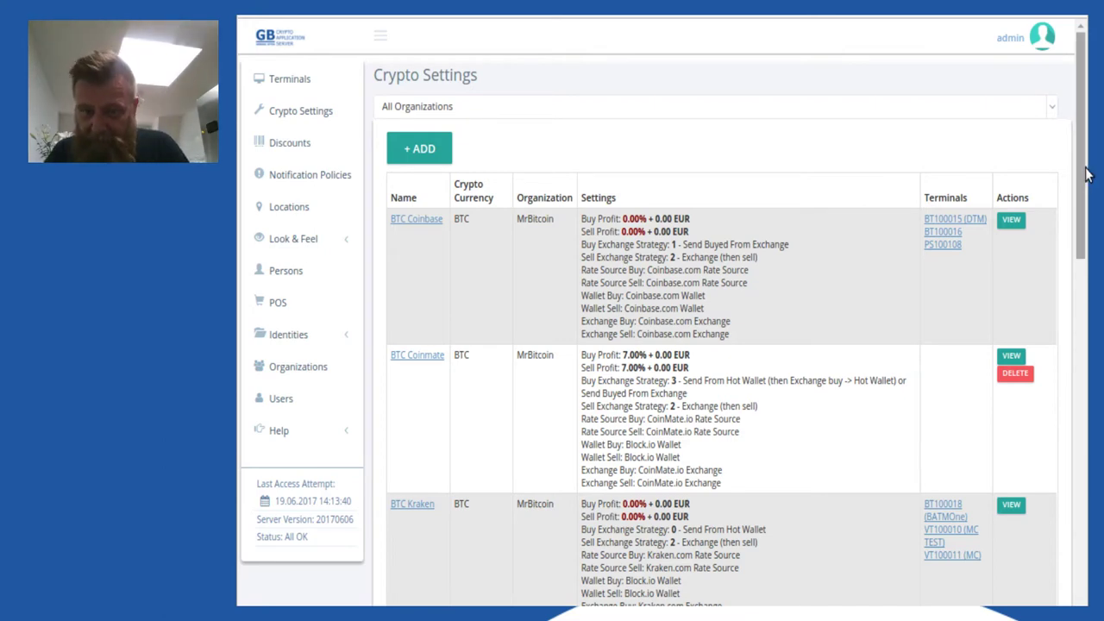
Enable Allowed Discount Codes on the TEST Monero crypto setting and submit it
scroll(1092, 222, "down", 2)
scroll(1091, 223, "down", 3)
scroll(1091, 223, "down", 1)
scroll(1091, 223, "down", 2)
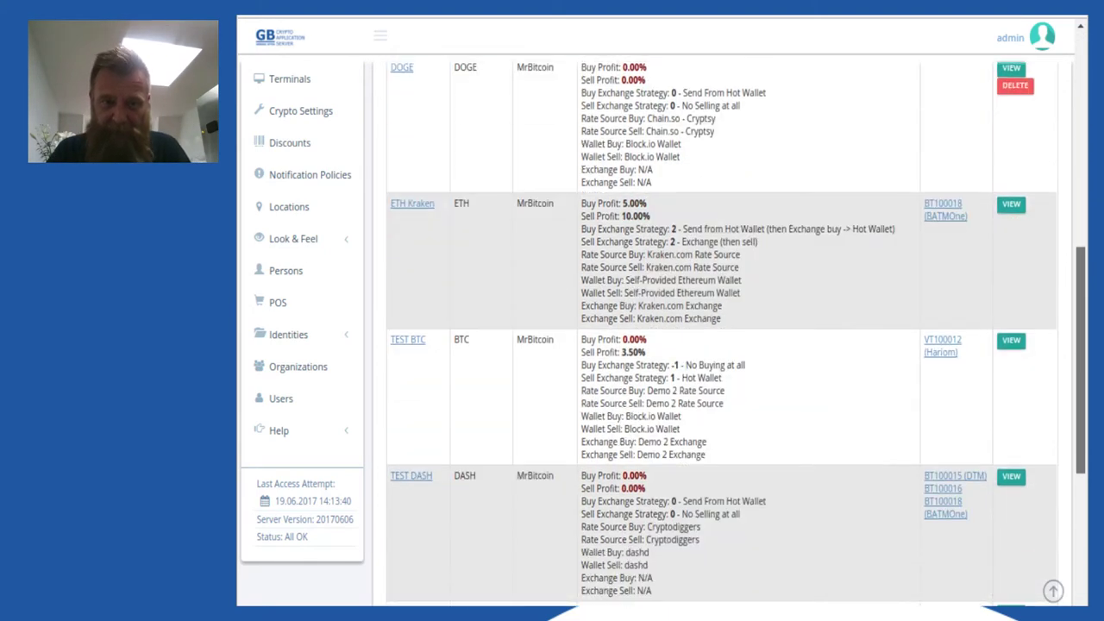
scroll(958, 387, "down", 3)
scroll(958, 387, "down", 1)
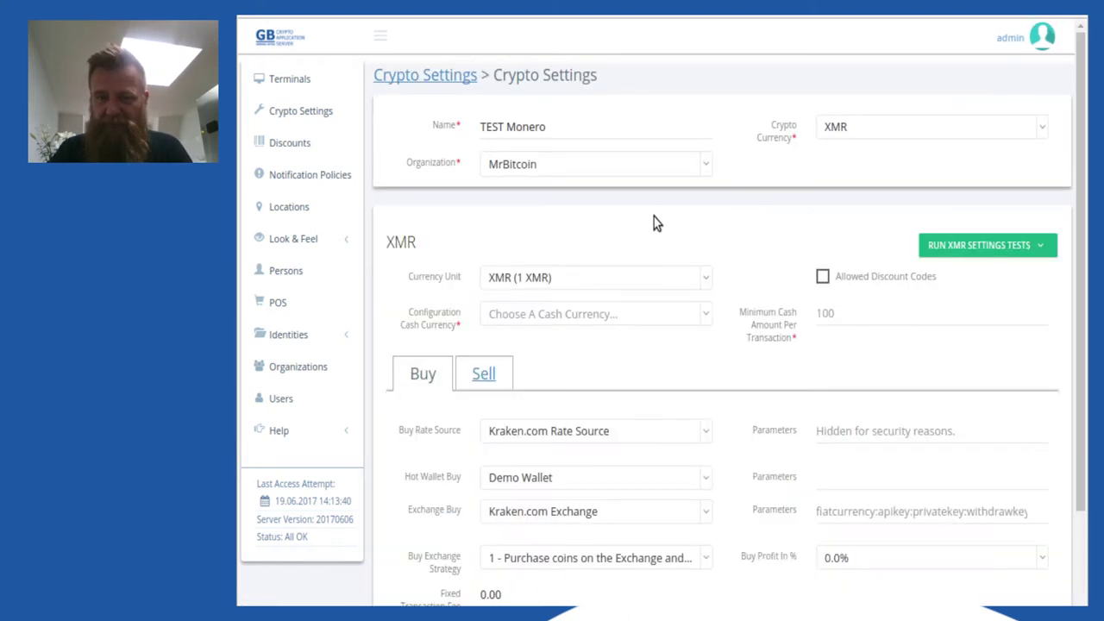
left_click(823, 276)
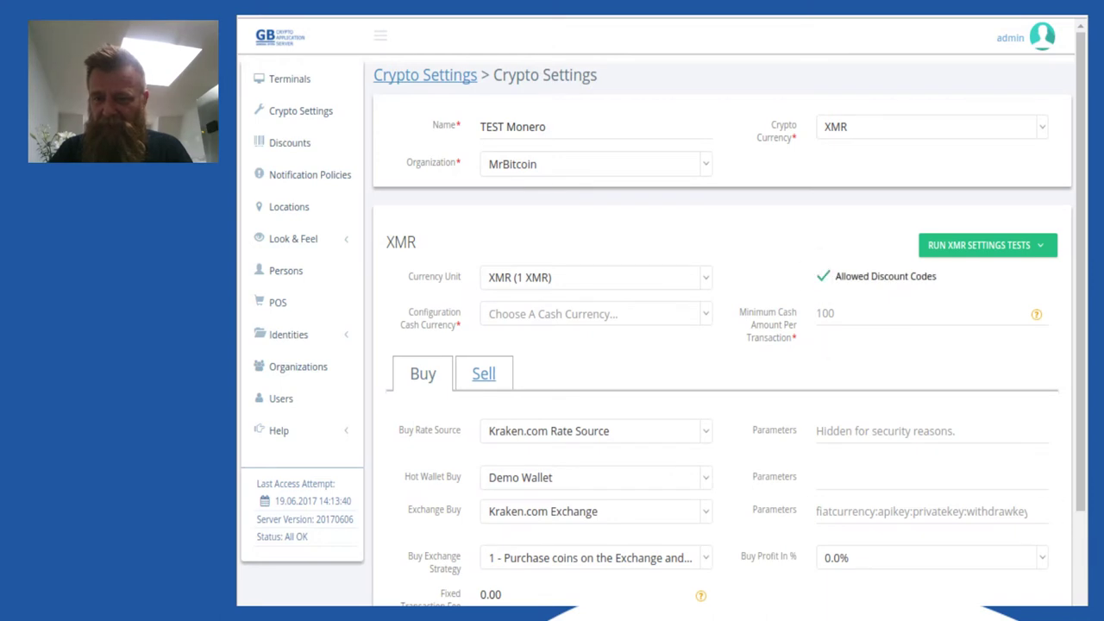
scroll(1087, 602, "down", 3)
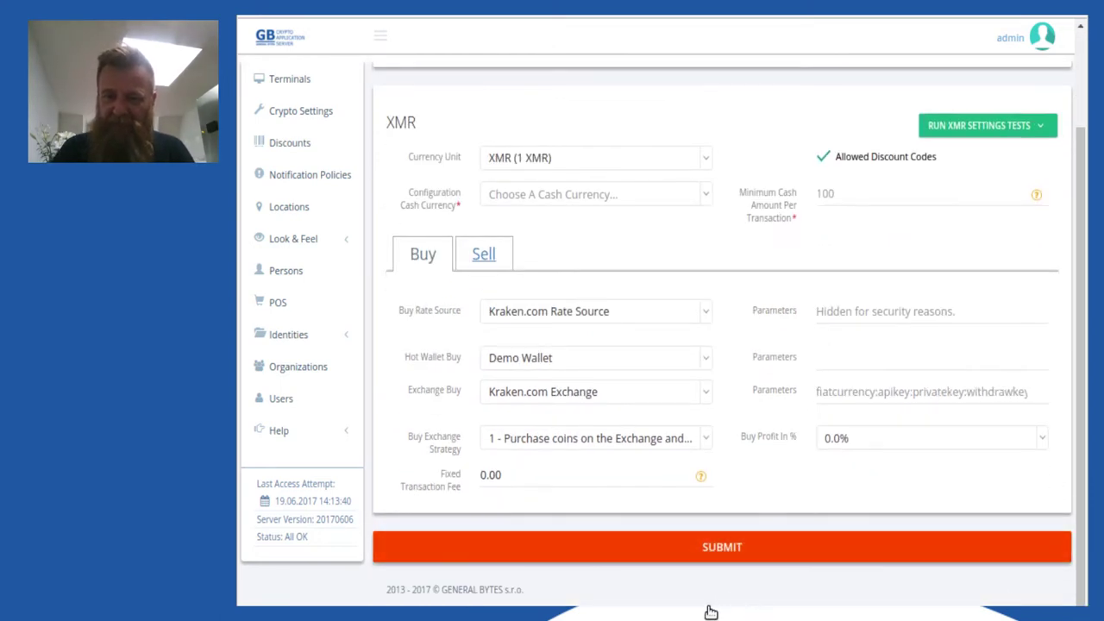
left_click(711, 552)
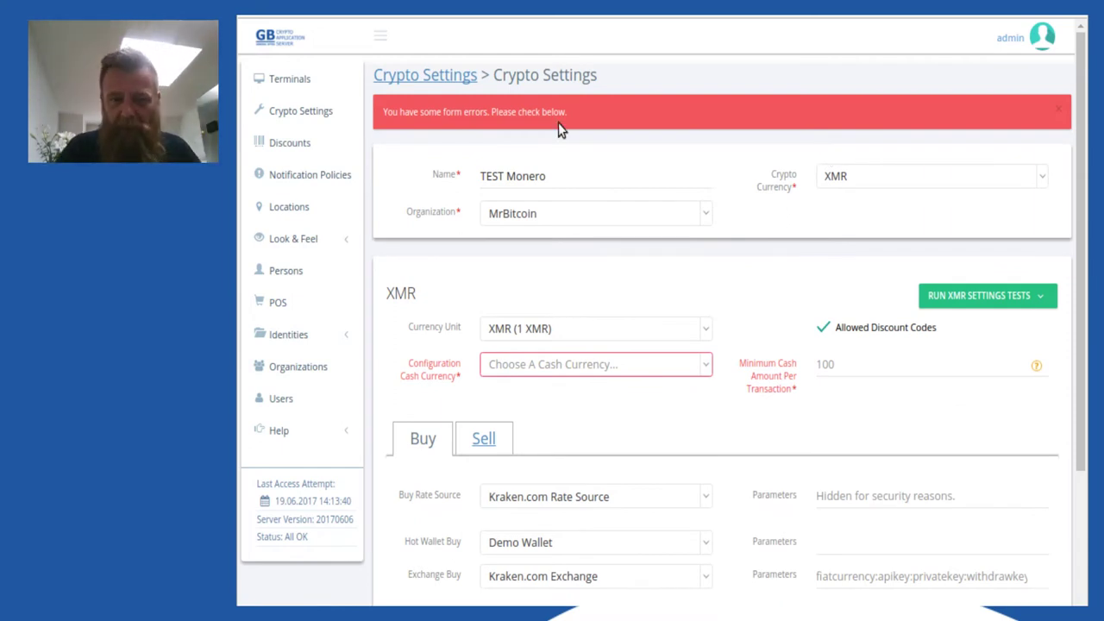
Set TEST Monero's cash currency to EUR and minimum cash amount to 10, then resubmit
key("Down")
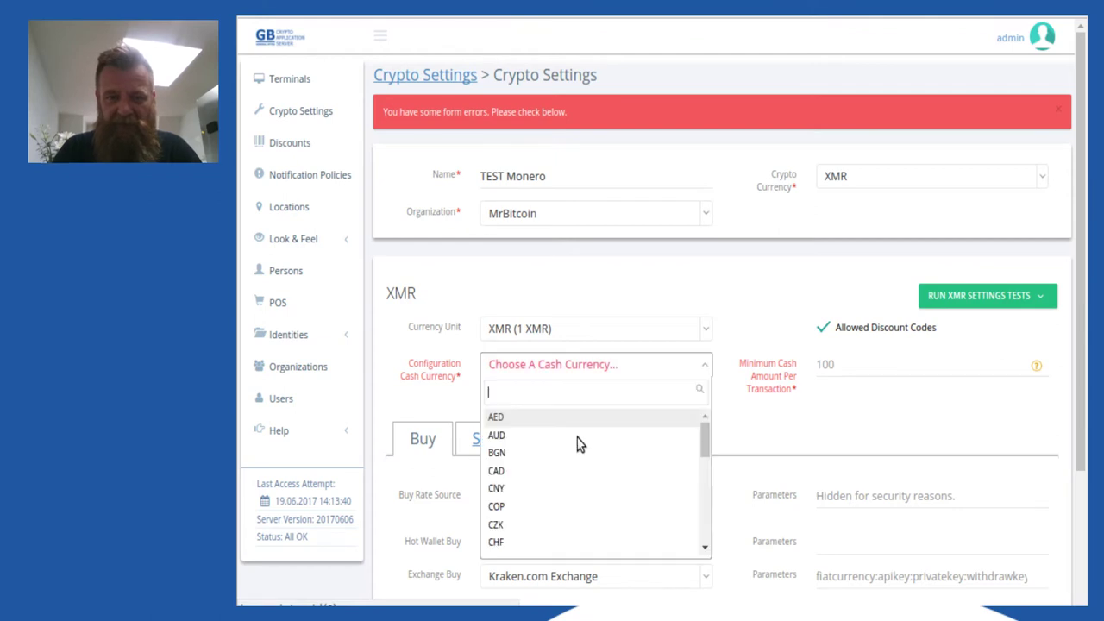
type("EUR")
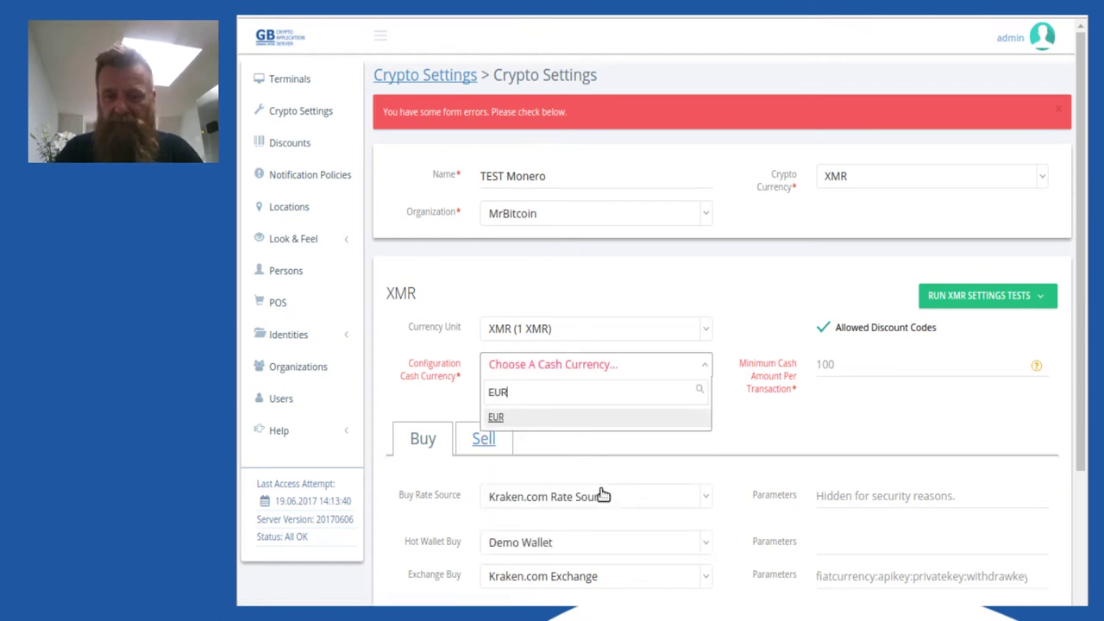
key("Return")
key("Tab")
type("10")
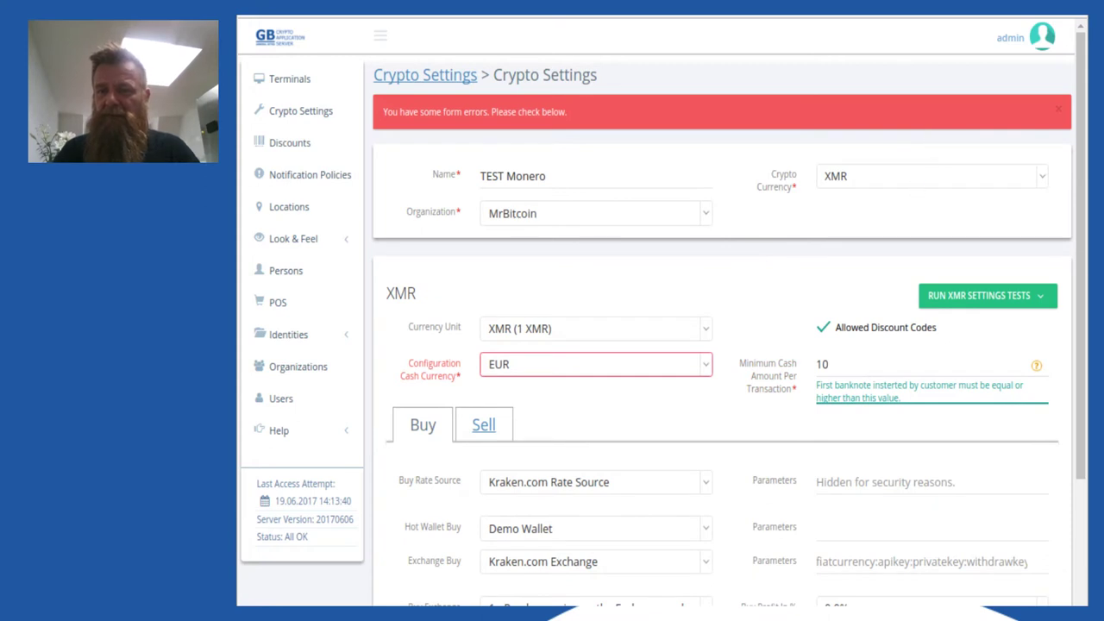
left_click_drag(1082, 310, 1088, 457)
key("Return")
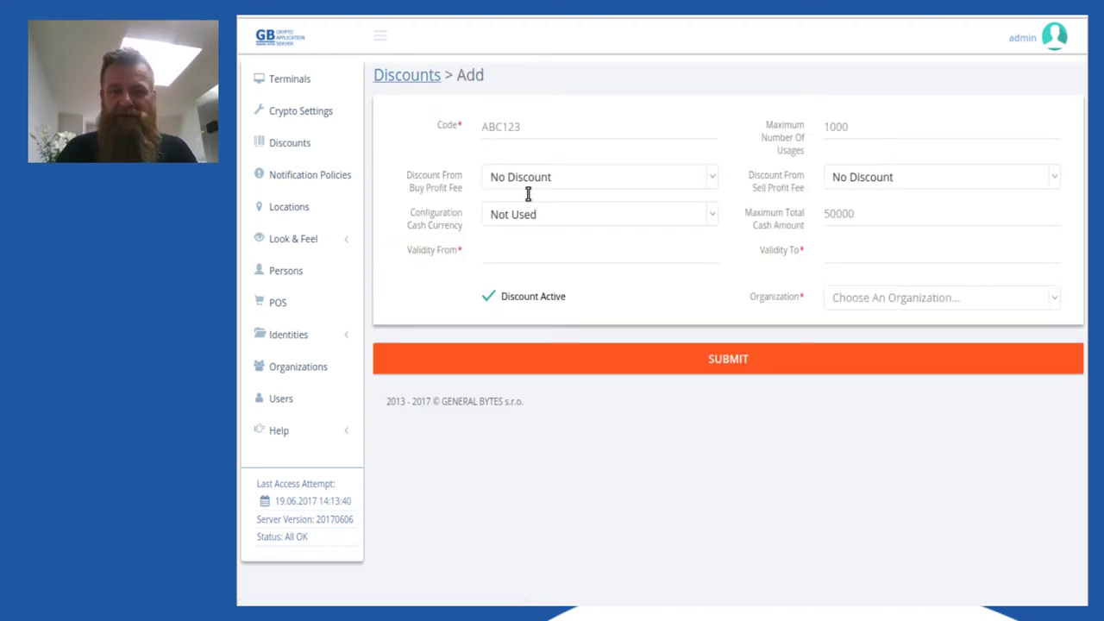
Enter GENERALBYTES as the discount code and 500 as the maximum number of usages
type("GENERAL")
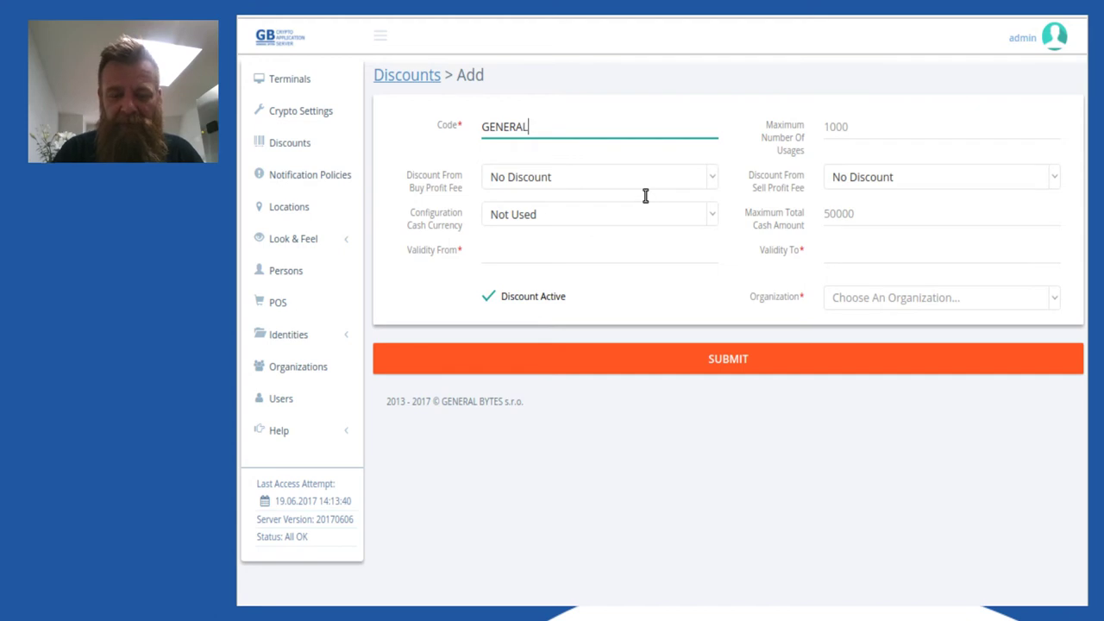
type("BYTES")
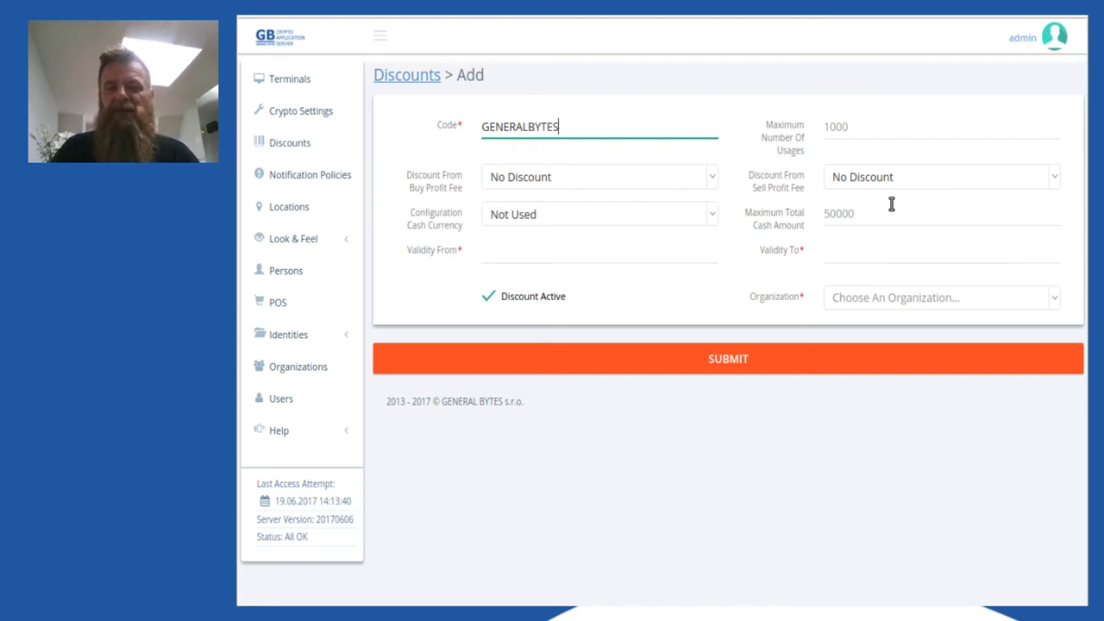
key("Tab")
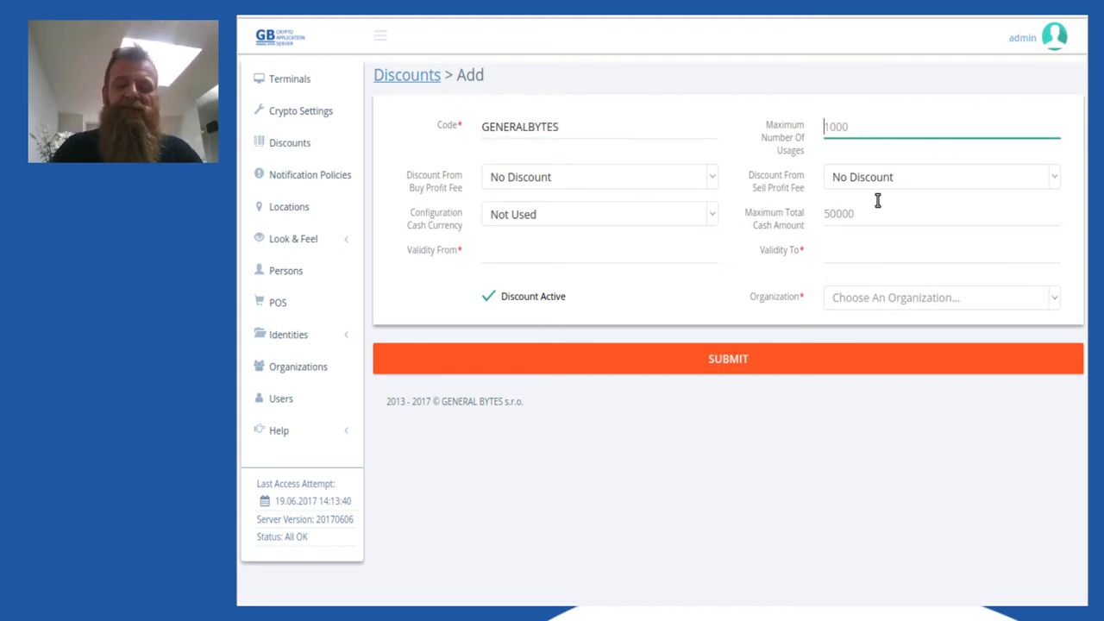
type("500")
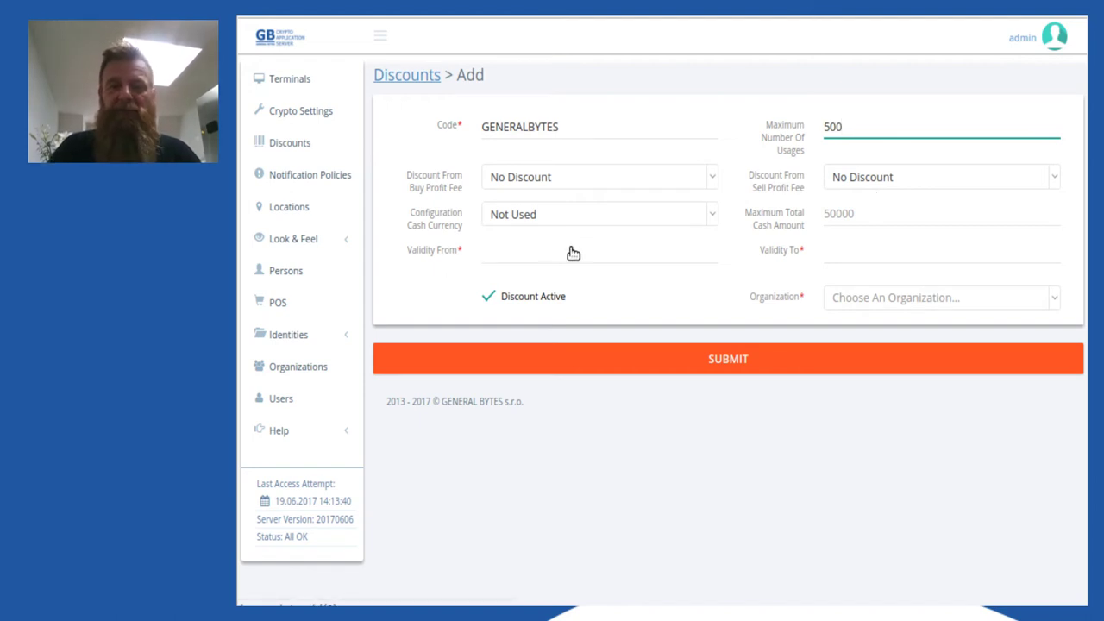
Choose 50% in both the Buy Profit Fee and Sell Profit Fee discount dropdowns
key("Tab")
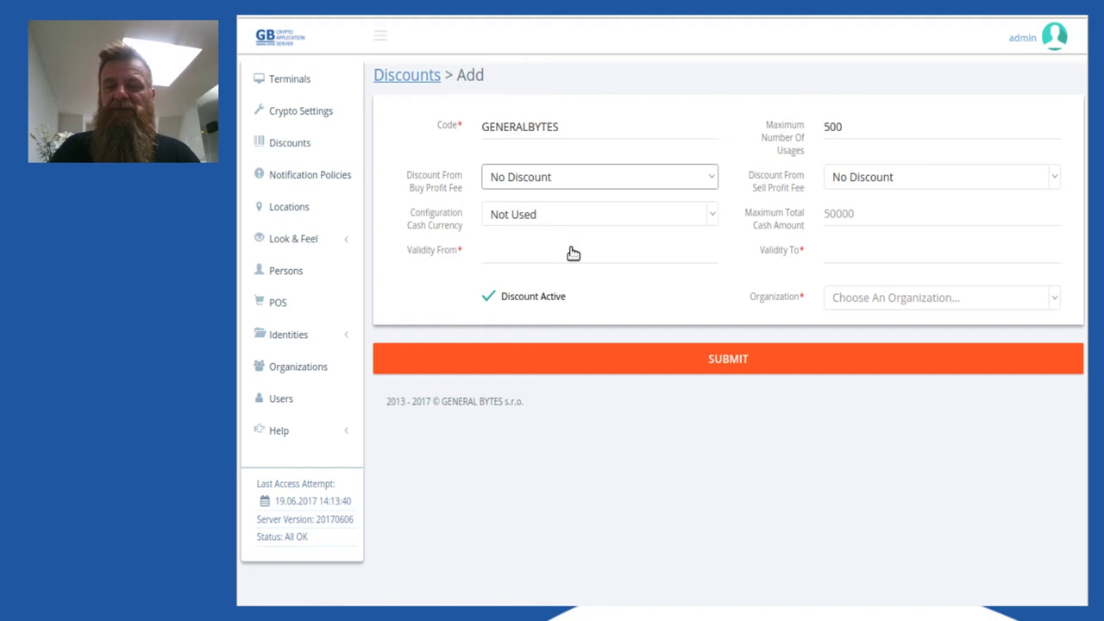
key("Down")
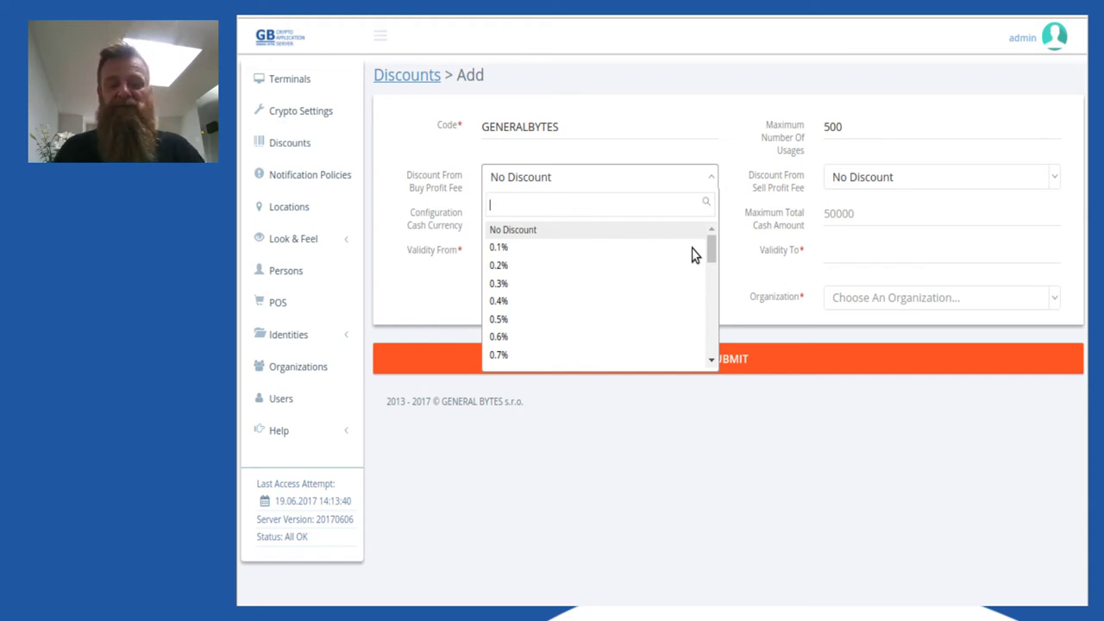
type("50")
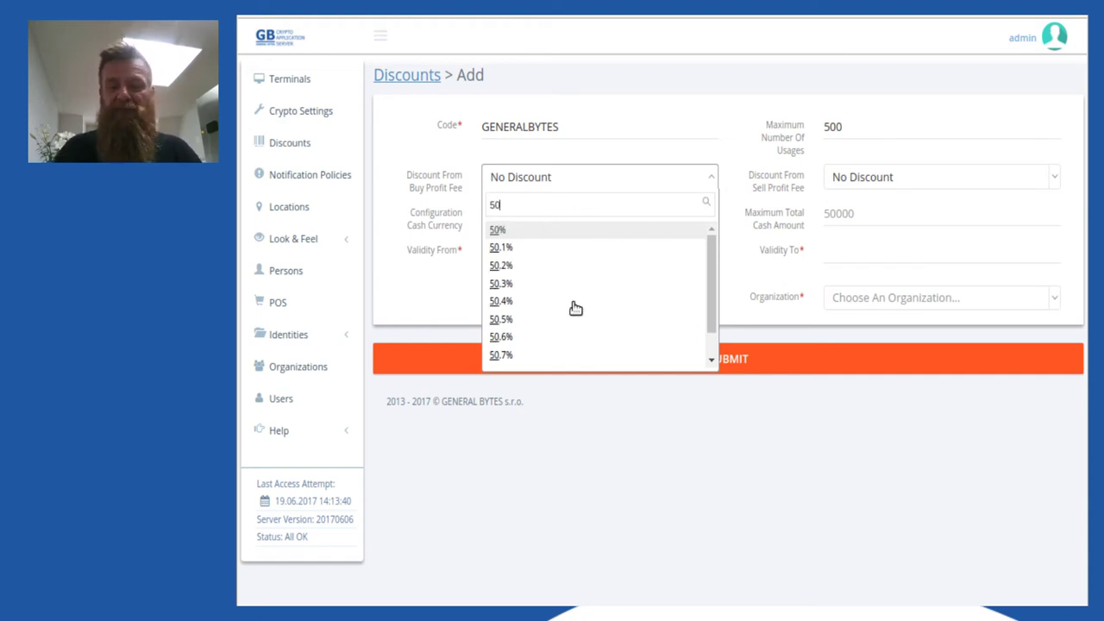
key("Return")
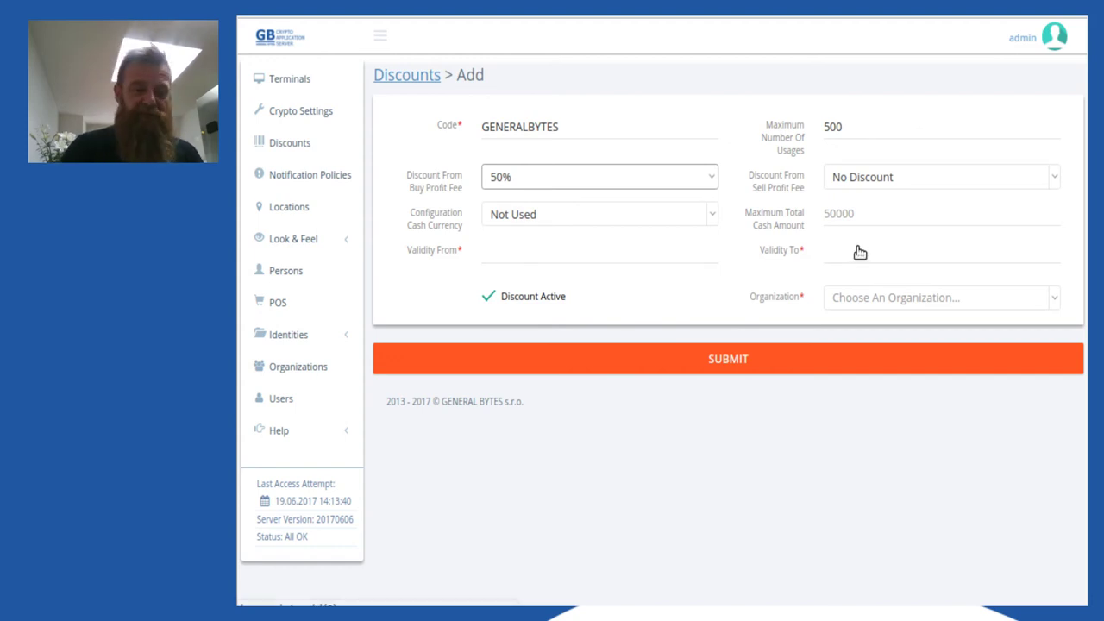
key("Tab")
key("Return")
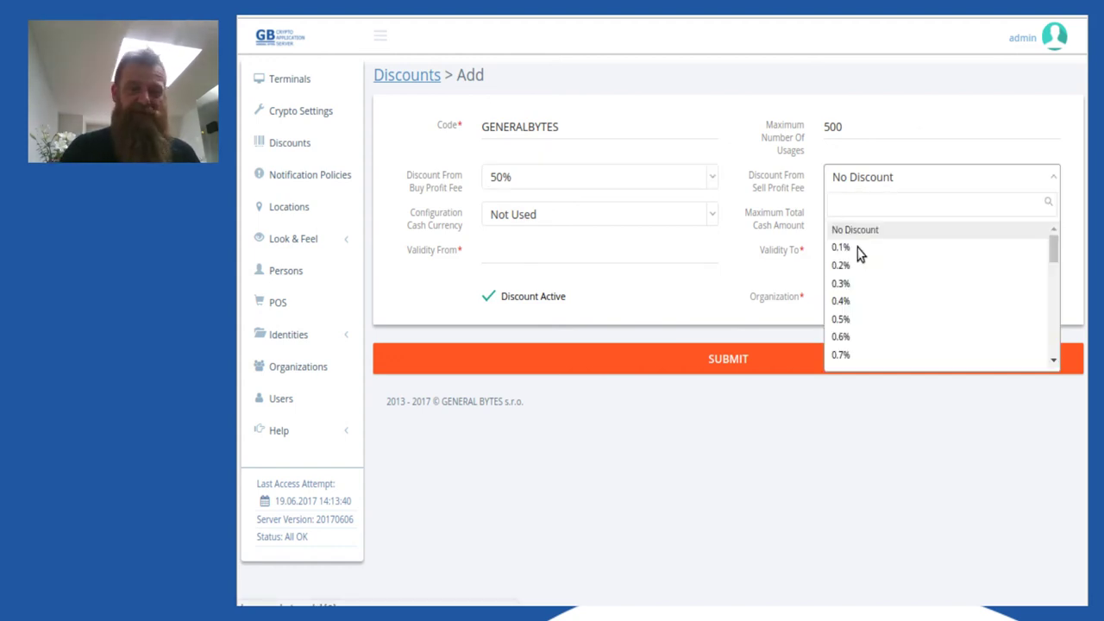
type("50")
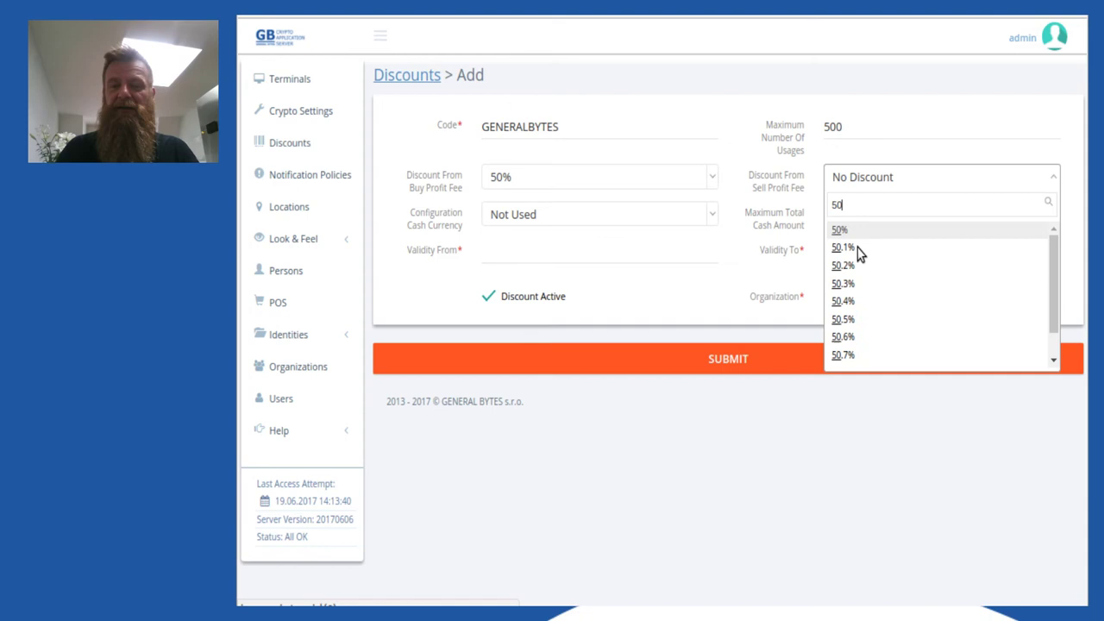
key("Return")
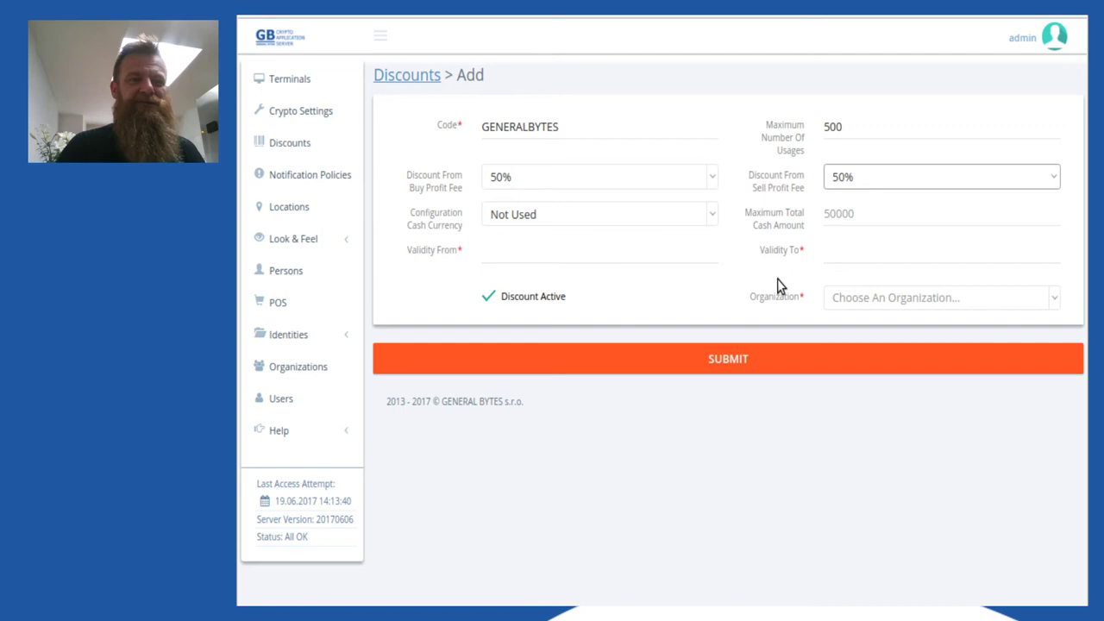
Choose EUR as the discount's cash currency and enter 15000 as maximum total cash amount
key("Tab")
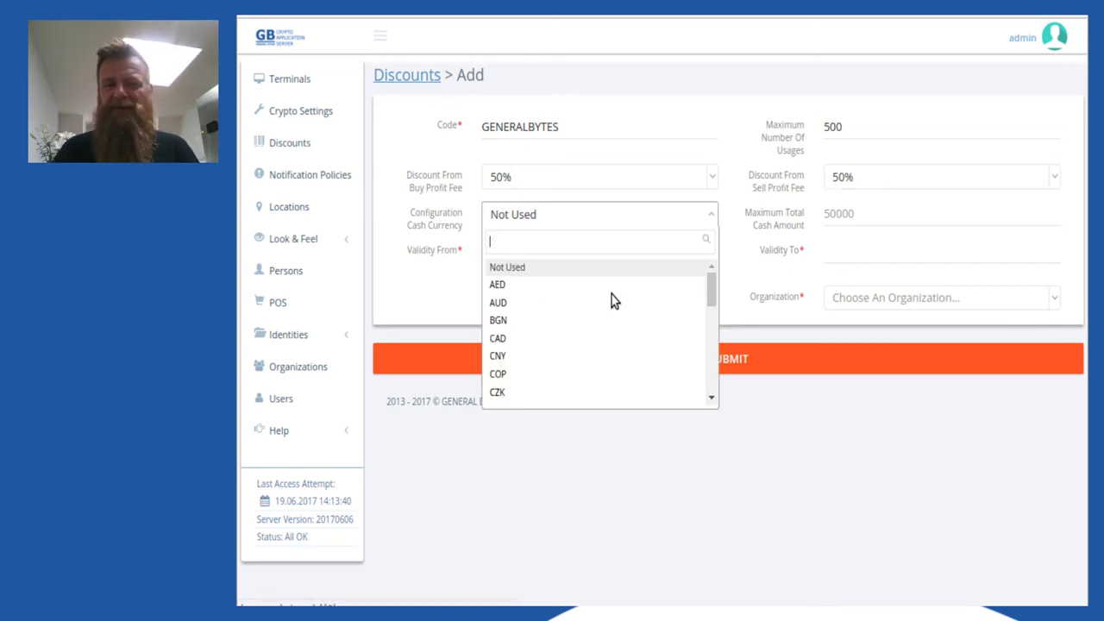
type("eur")
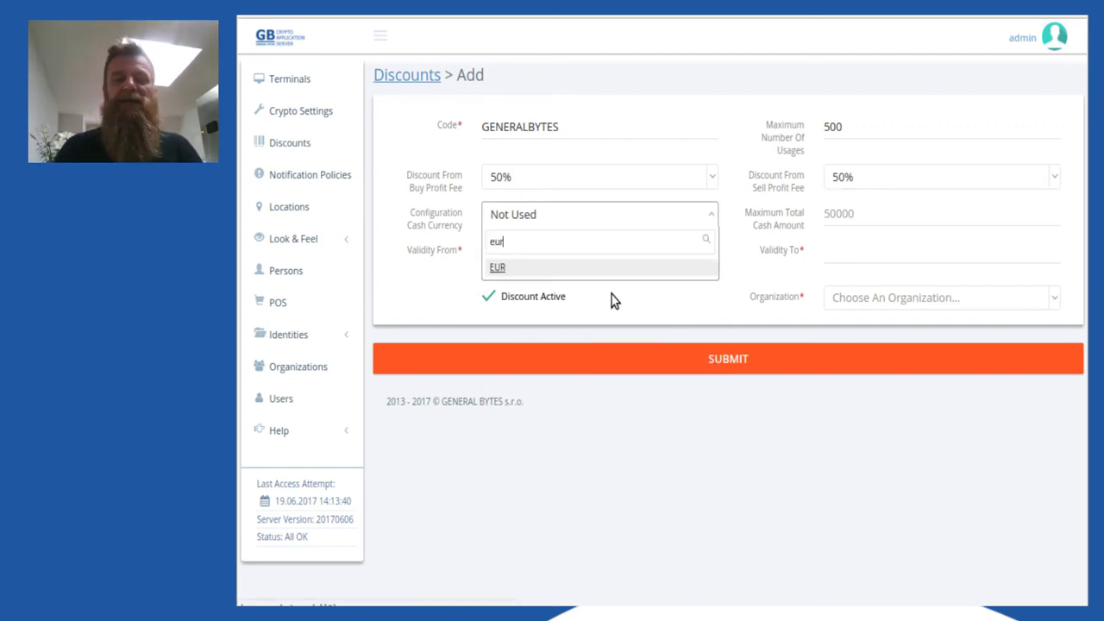
key("Return")
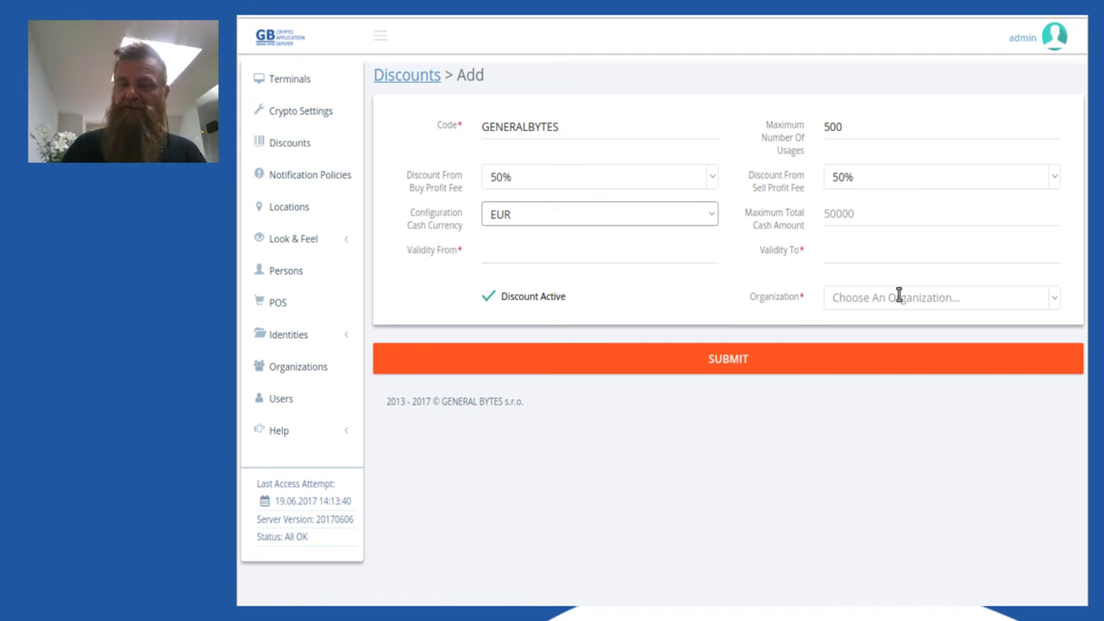
key("Tab")
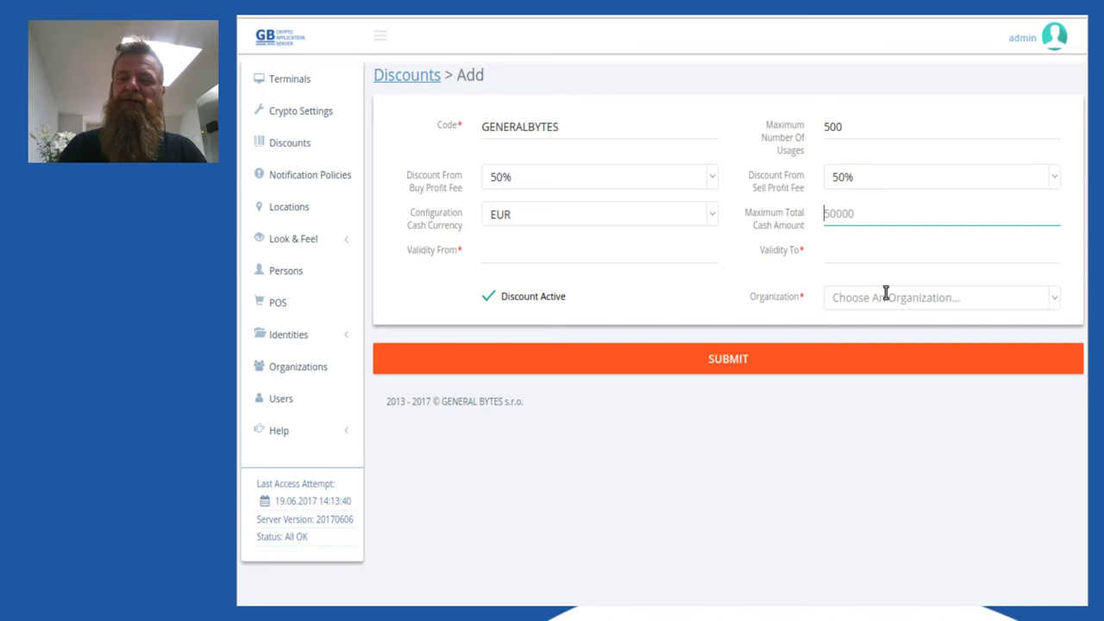
type("10000")
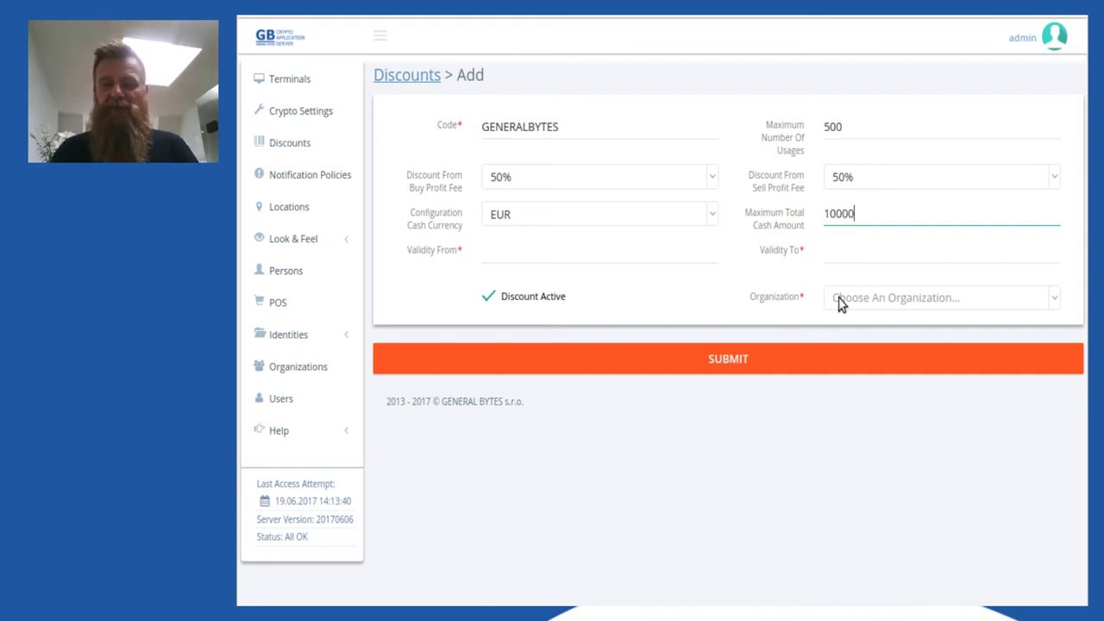
key("Left")
key("Left")
key("Left")
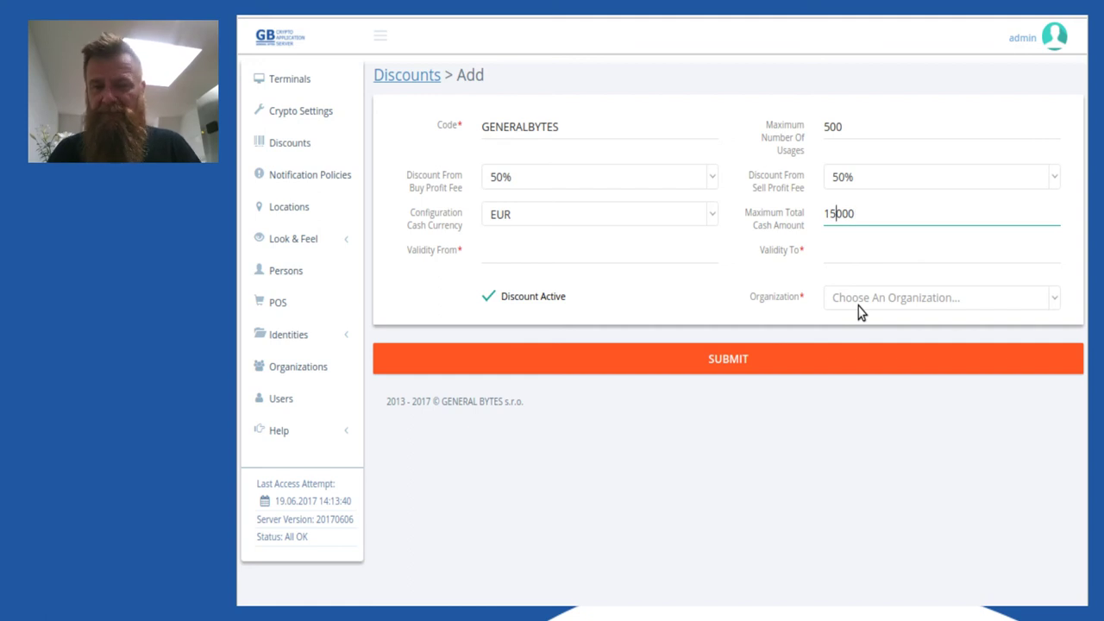
key("End")
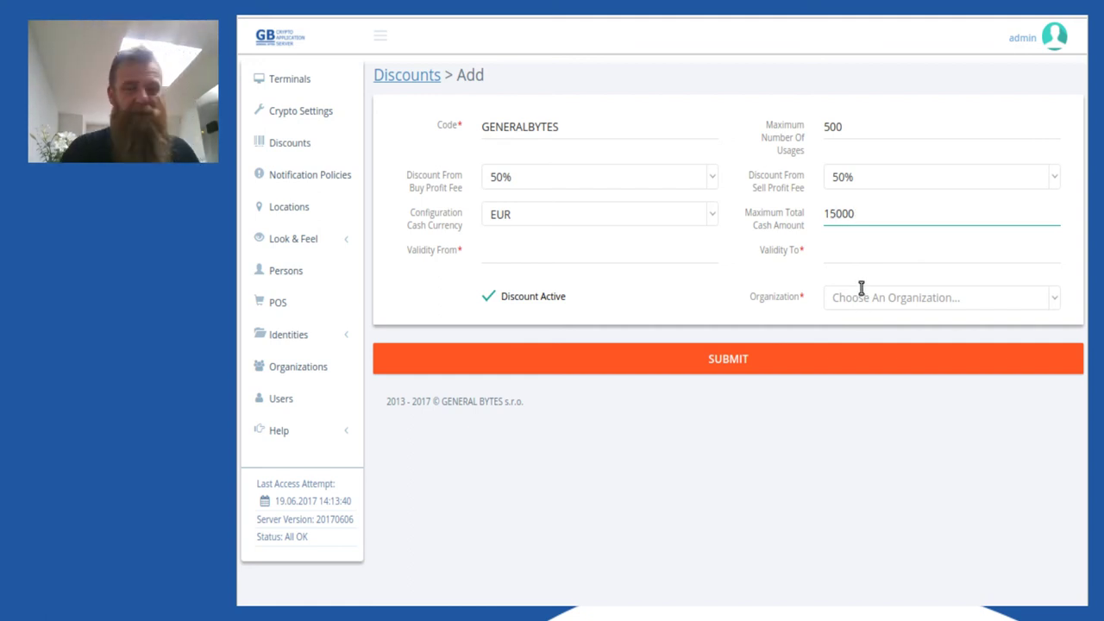
key("Tab")
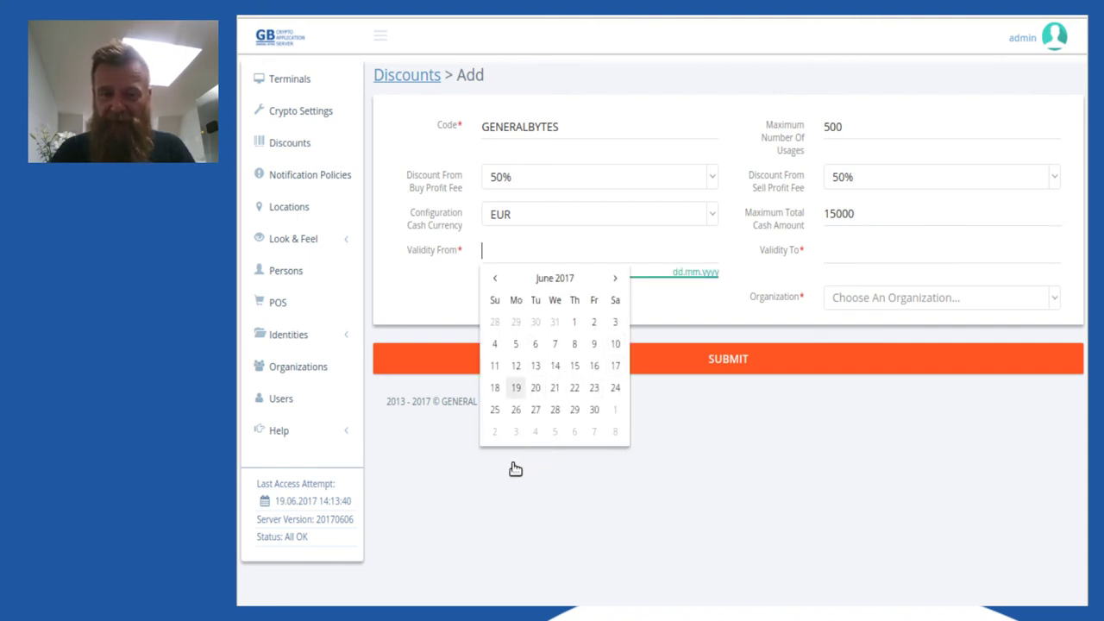
Set validity 01.06.2017–30.06.2017 and organization MrBitcoin, then submit the GENERALBYTES discount
key("Return")
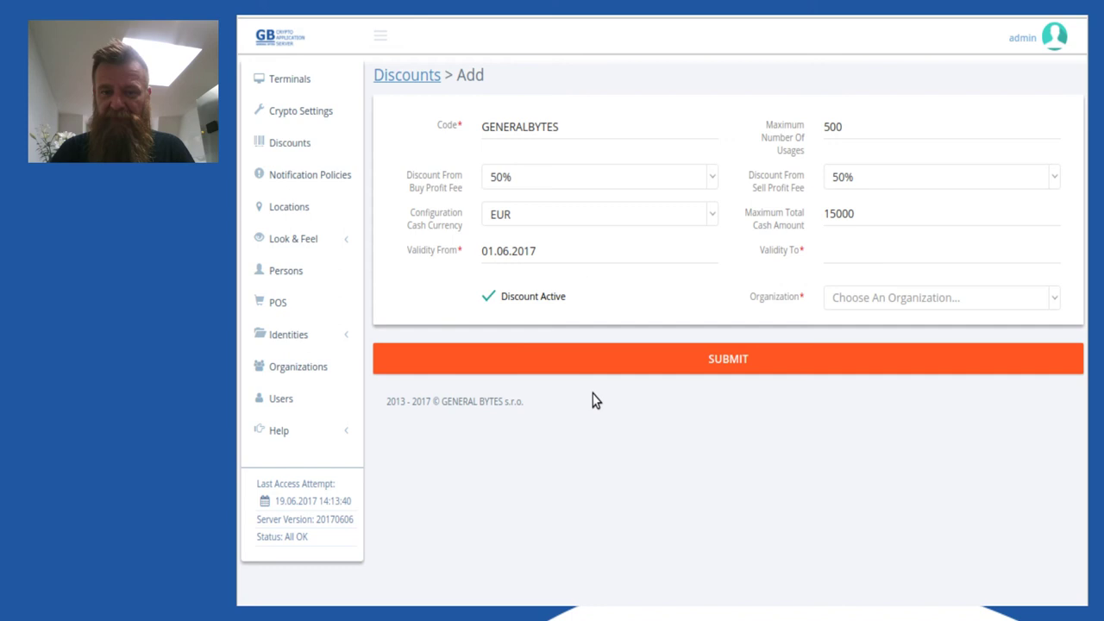
key("Tab")
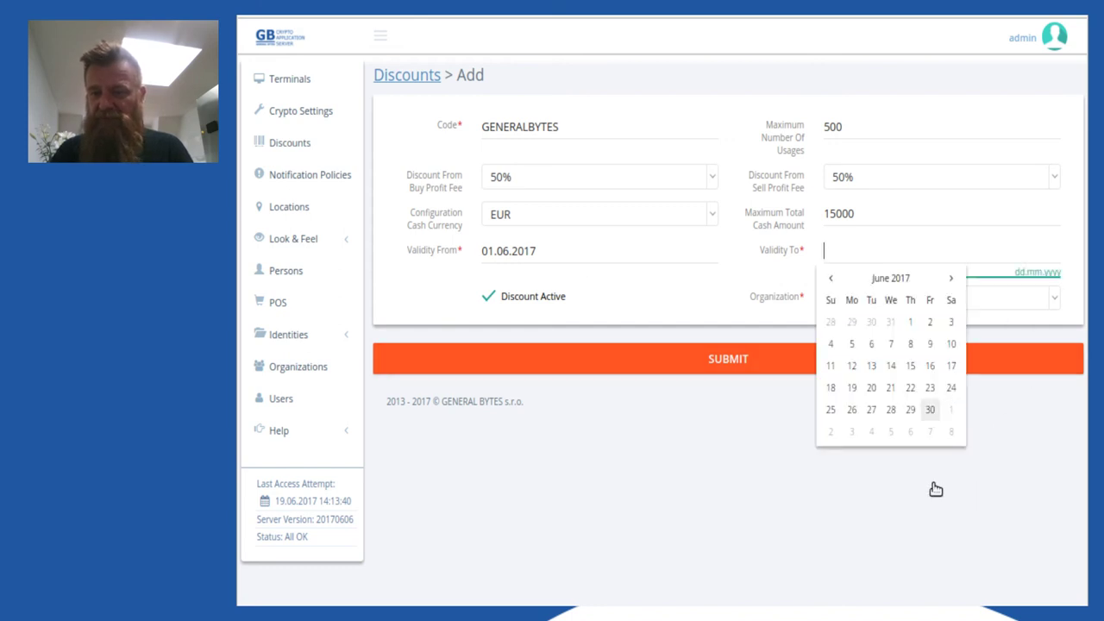
key("Return")
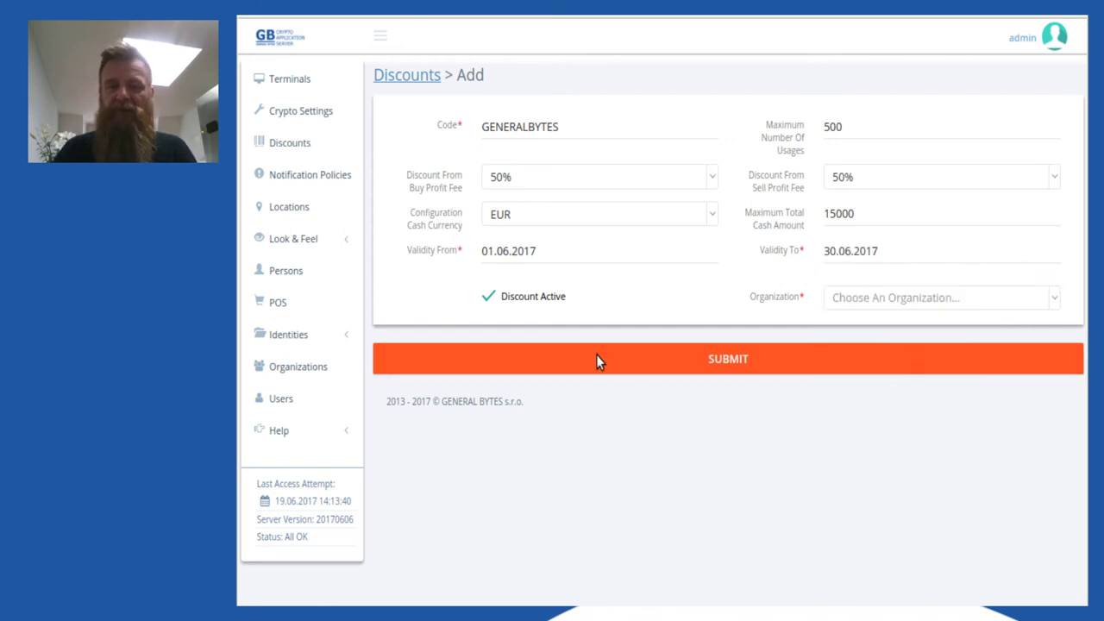
key("Tab")
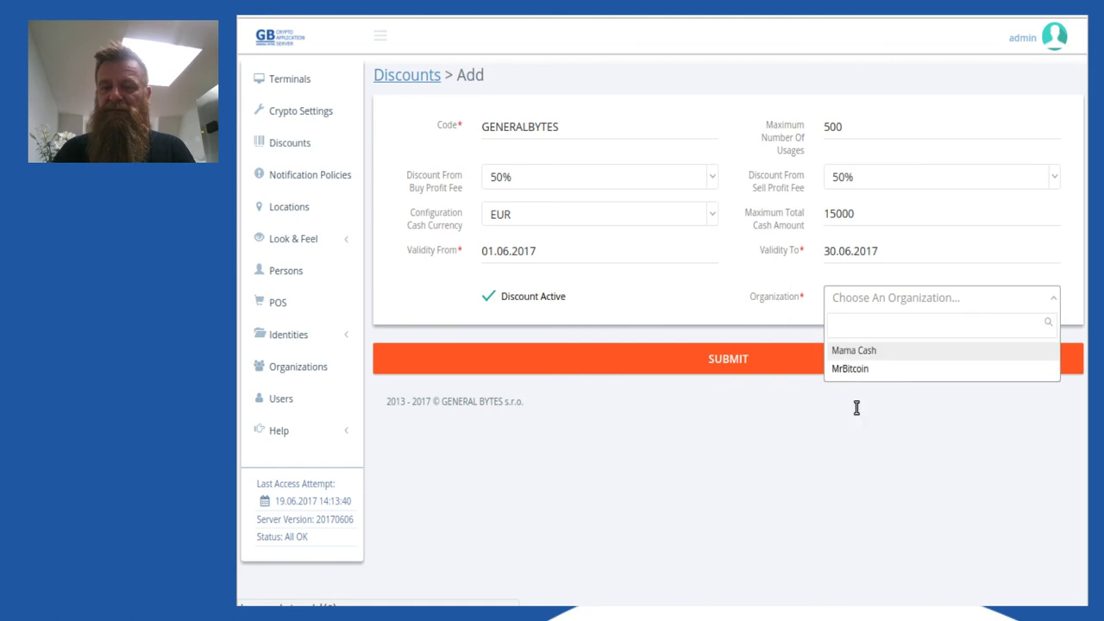
key("Down")
key("Return")
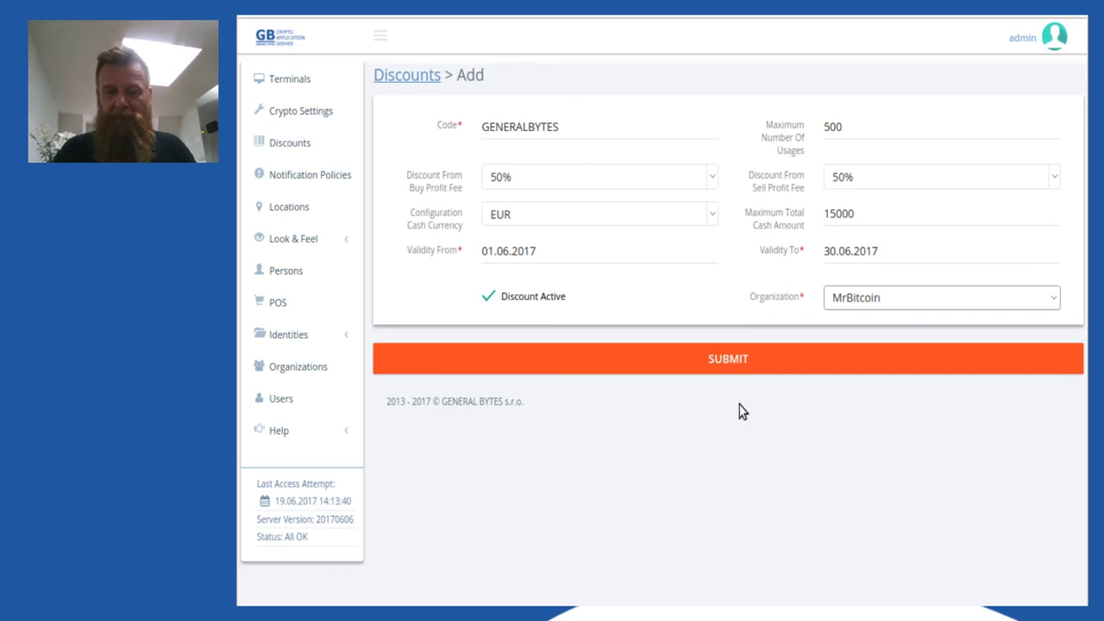
left_click(715, 371)
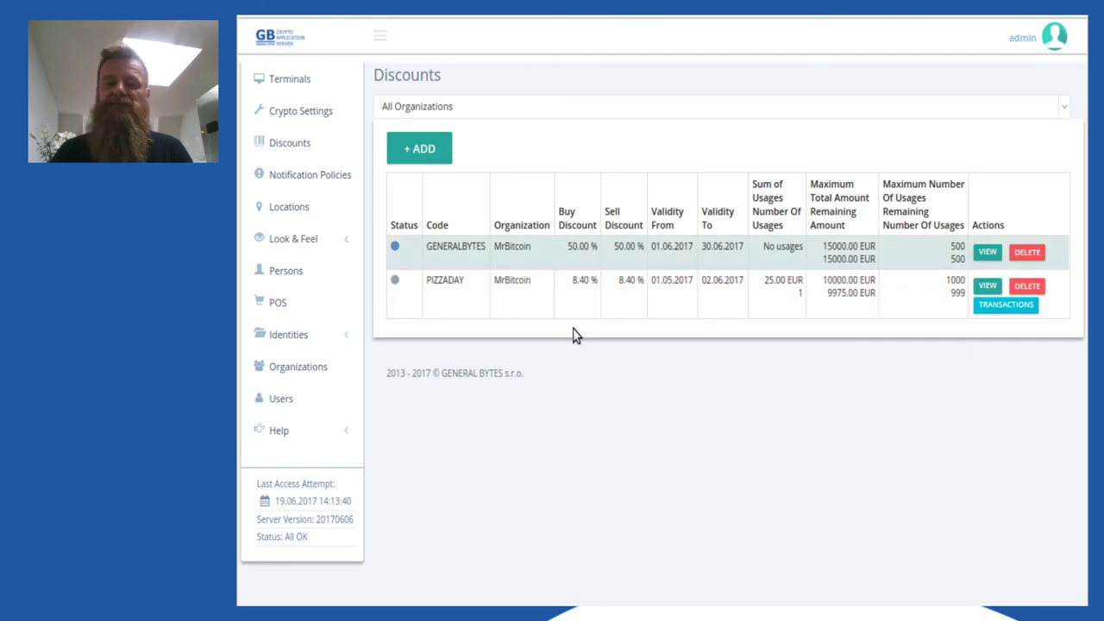
Inspect PIZZADAY's transactions, return to the Discounts list, then go to Terminals
left_click(921, 312)
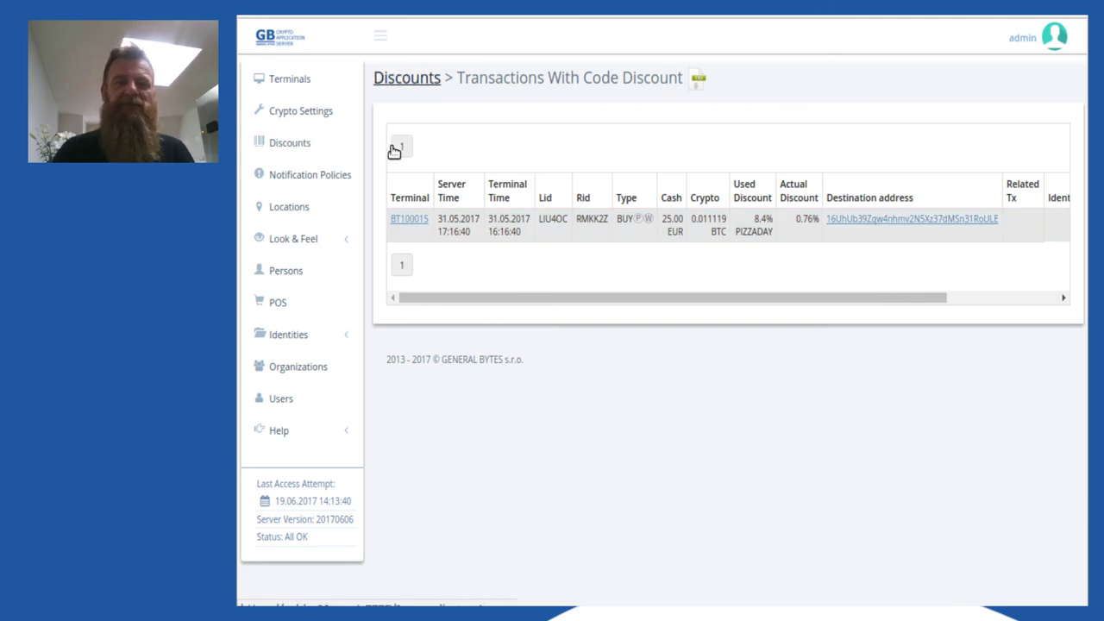
left_click(294, 154)
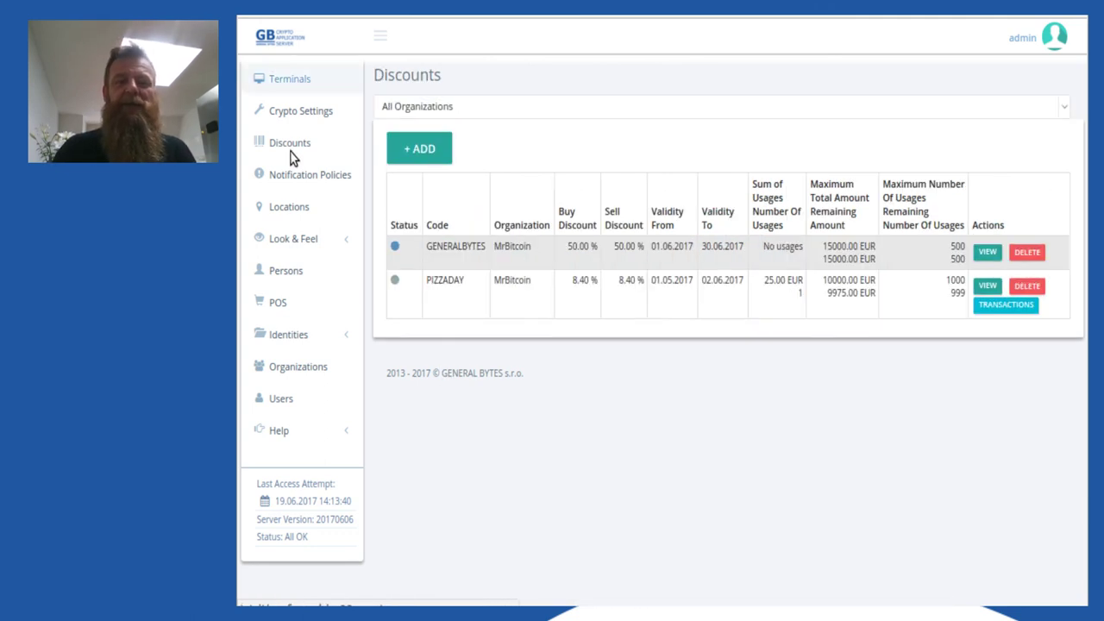
left_click(290, 157)
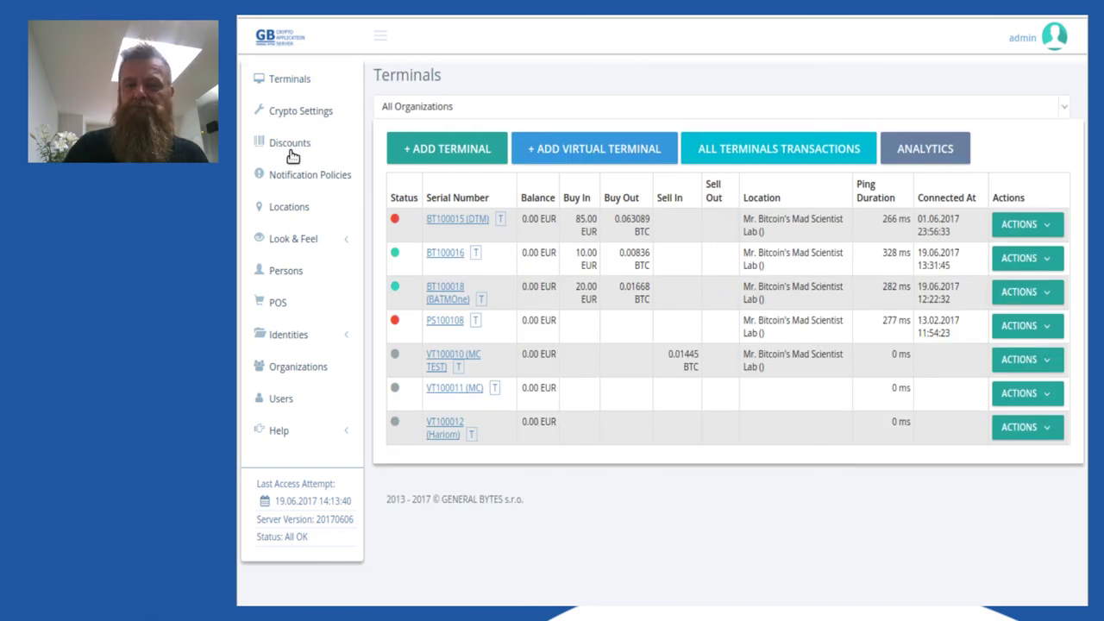